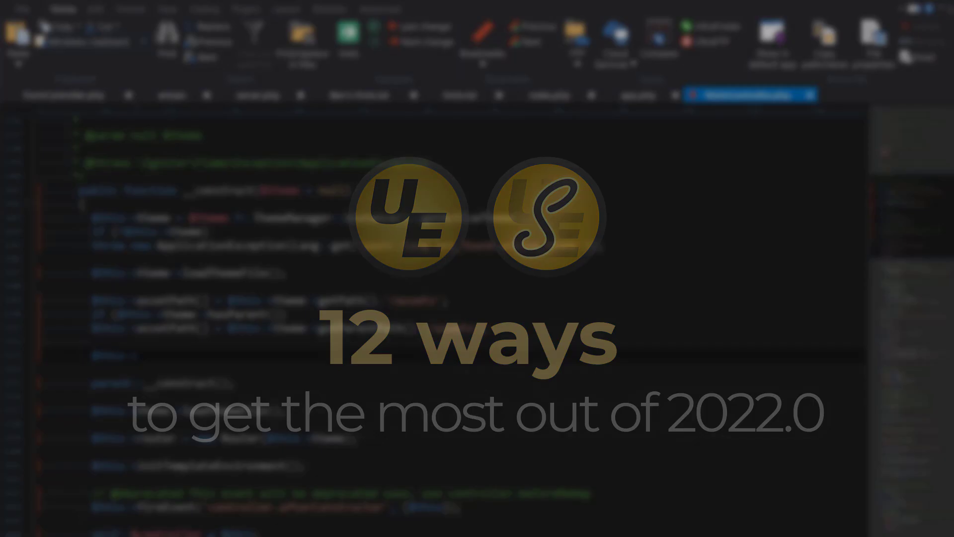
scroll(165, 238, up, 5)
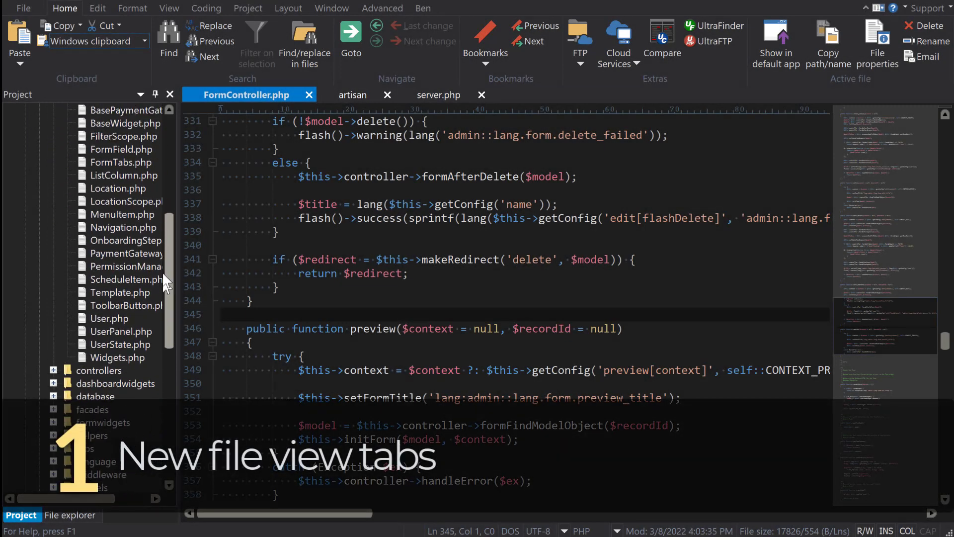
scroll(163, 224, up, 5)
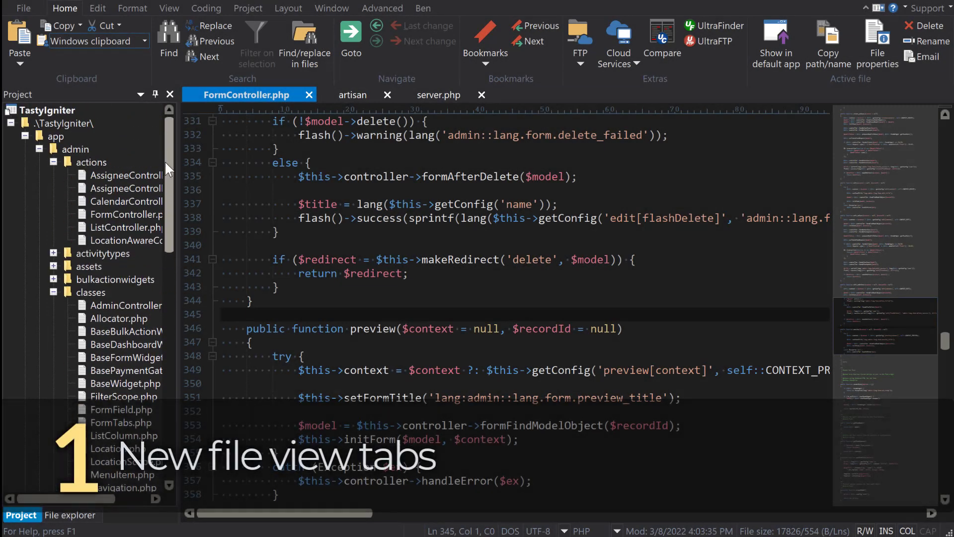
Step: Dock the File explorer on the right side and the Open files panel under Project
click(71, 515)
mouse_move(70, 515)
mouse_down()
mouse_move(259, 369)
mouse_move(580, 305)
mouse_up()
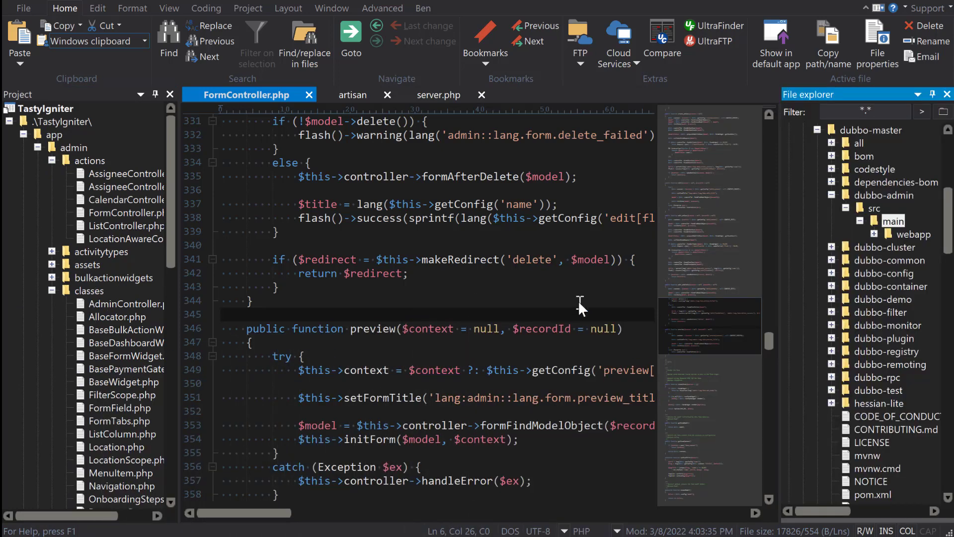
click(288, 8)
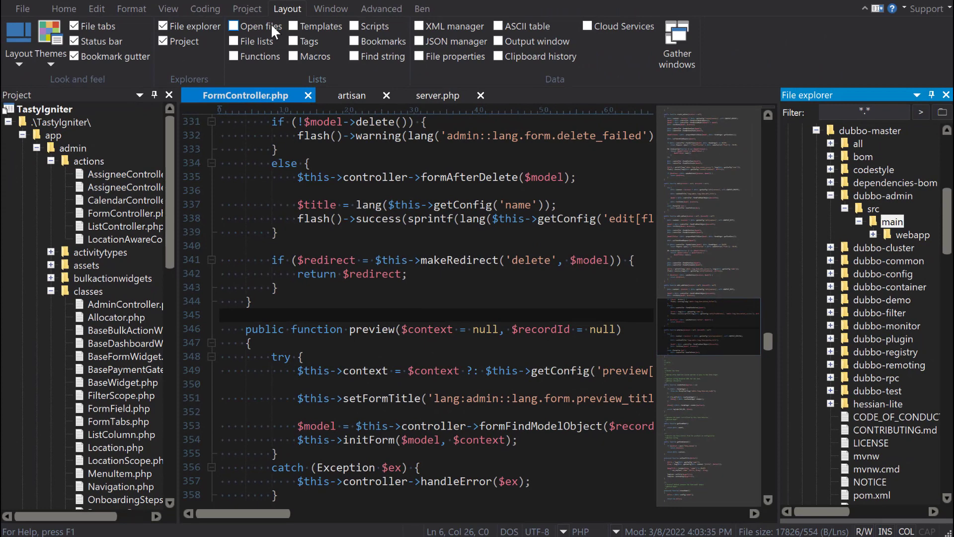
click(261, 26)
mouse_move(657, 193)
mouse_down()
mouse_move(82, 328)
mouse_move(89, 316)
mouse_up()
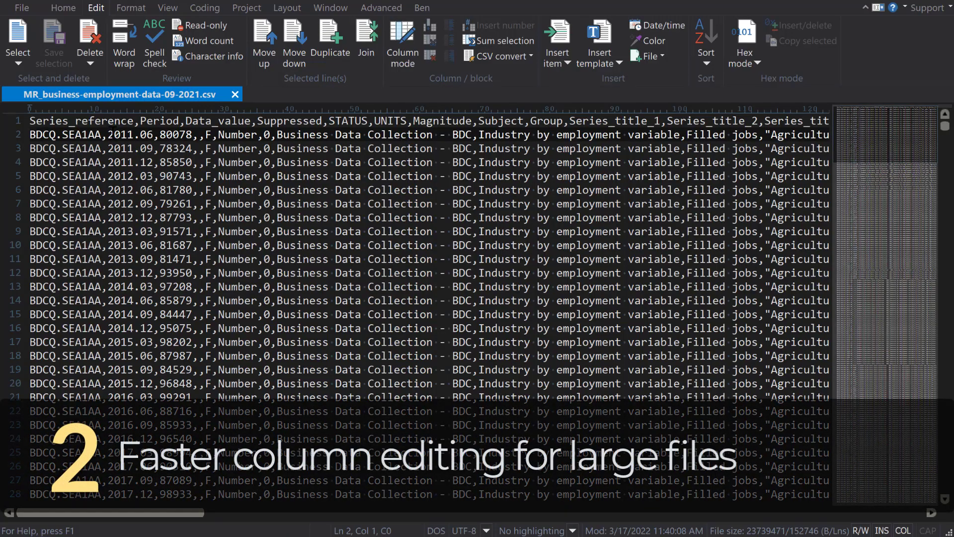
Step: Use column mode and Insert/Fill Columns to prefix every CSV line with '3.1,'
click(406, 56)
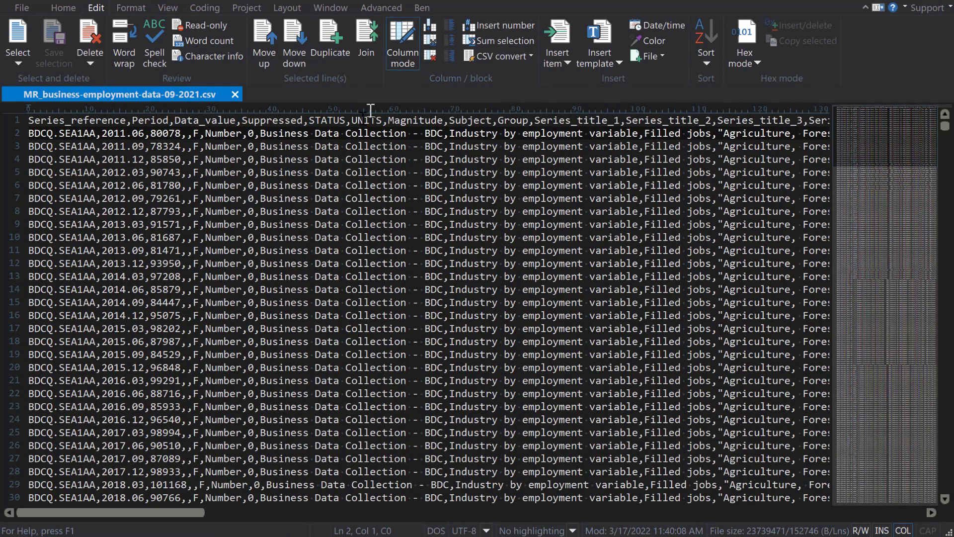
key(ctrl+shift+End)
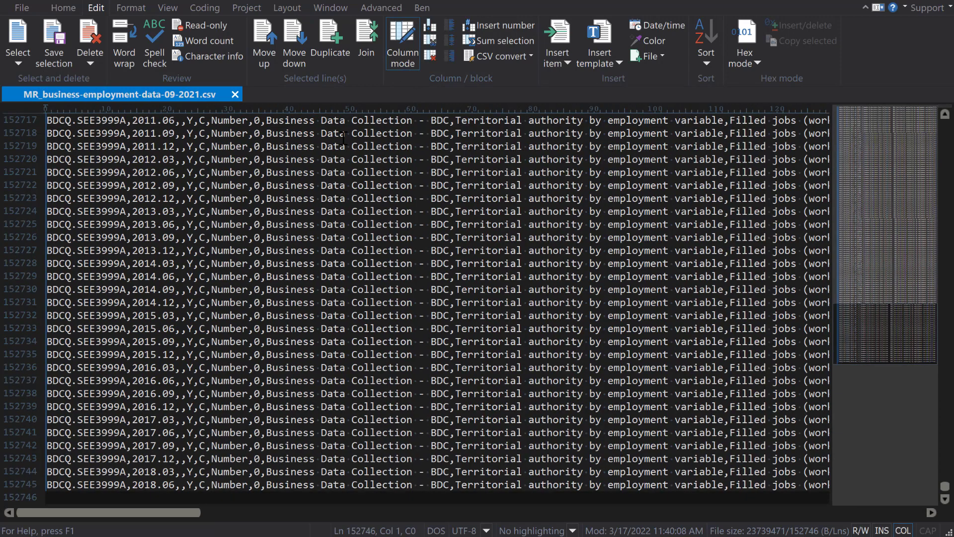
key(Up)
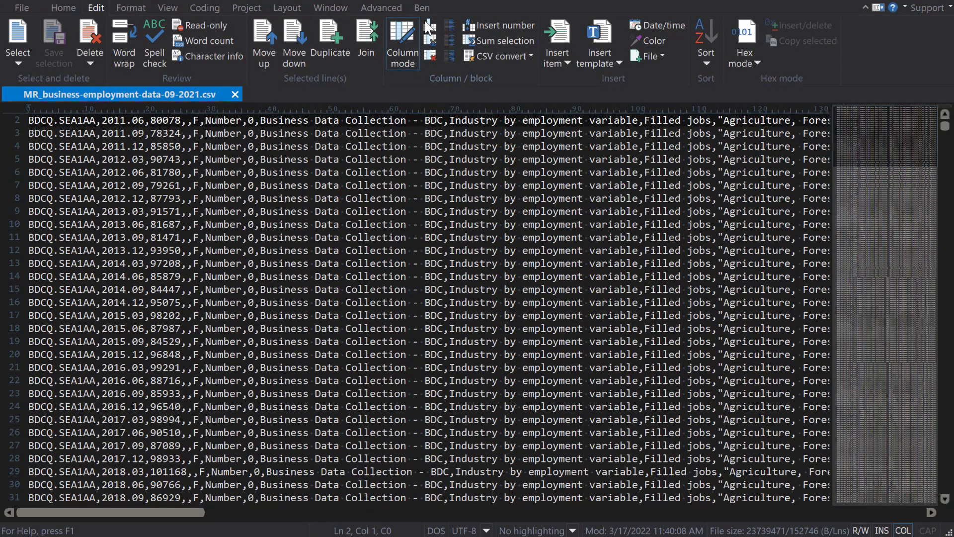
click(430, 27)
text(3.1,)
click(186, 134)
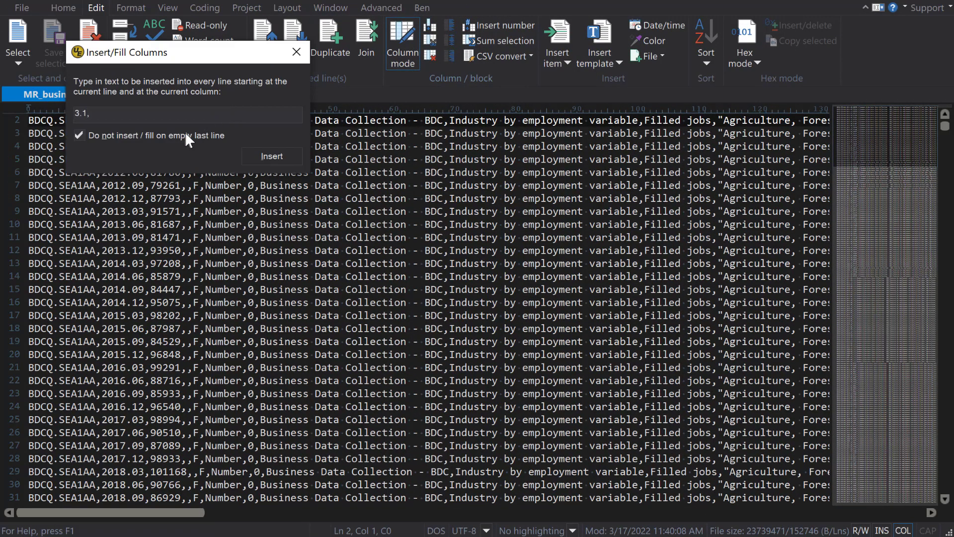
key(Return)
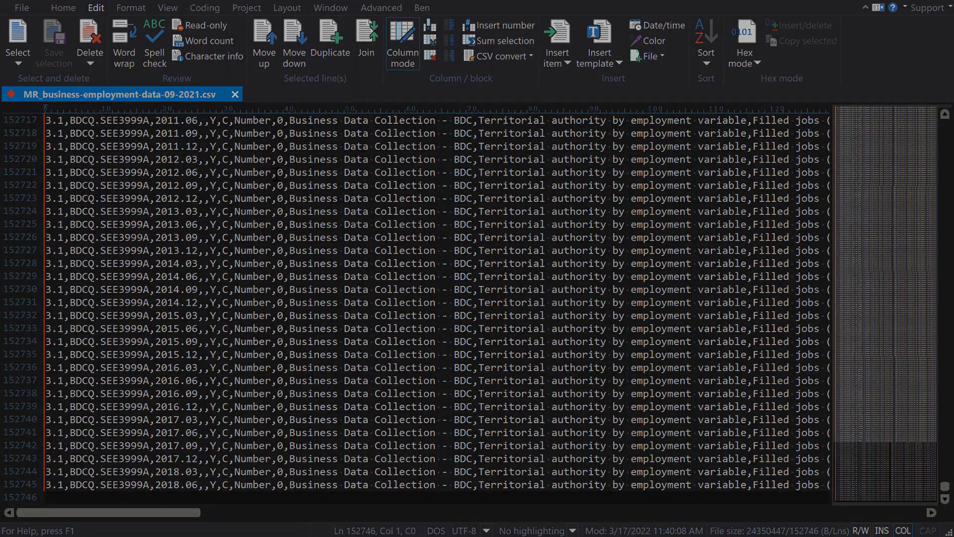
text(0)
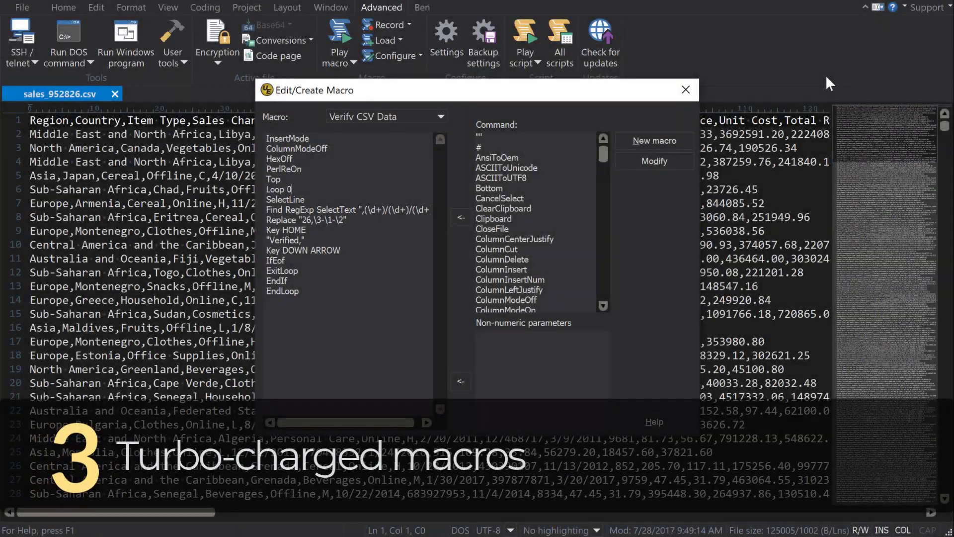
Step: Save the Verify CSV Data macro with Loop 0 and run it on the sales file
click(684, 90)
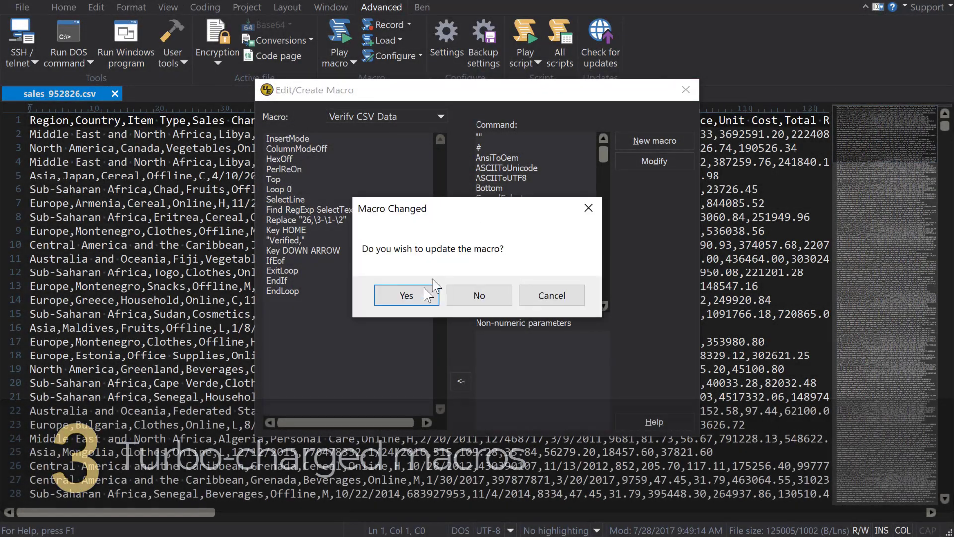
click(403, 295)
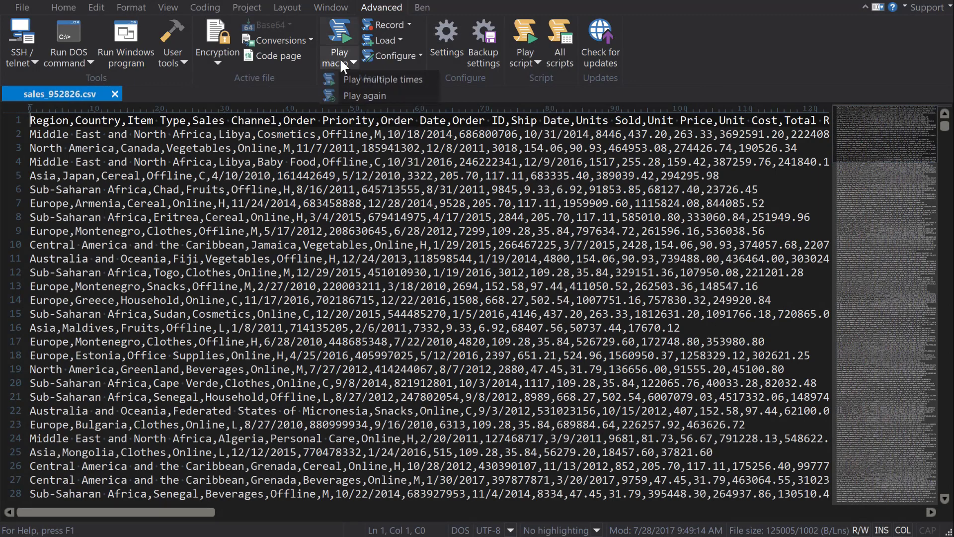
click(340, 45)
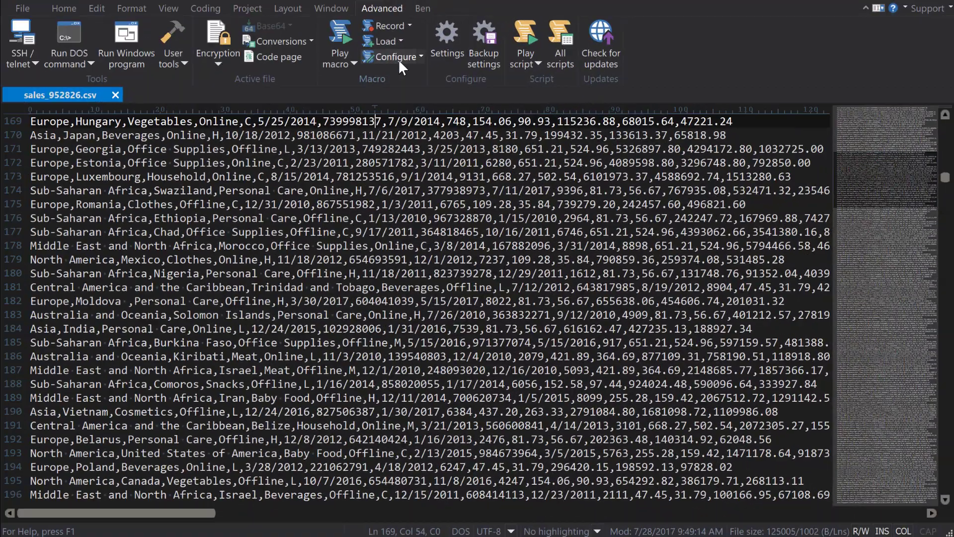
Step: Enable Disable screen refresh in the macro's settings and run it again
click(398, 59)
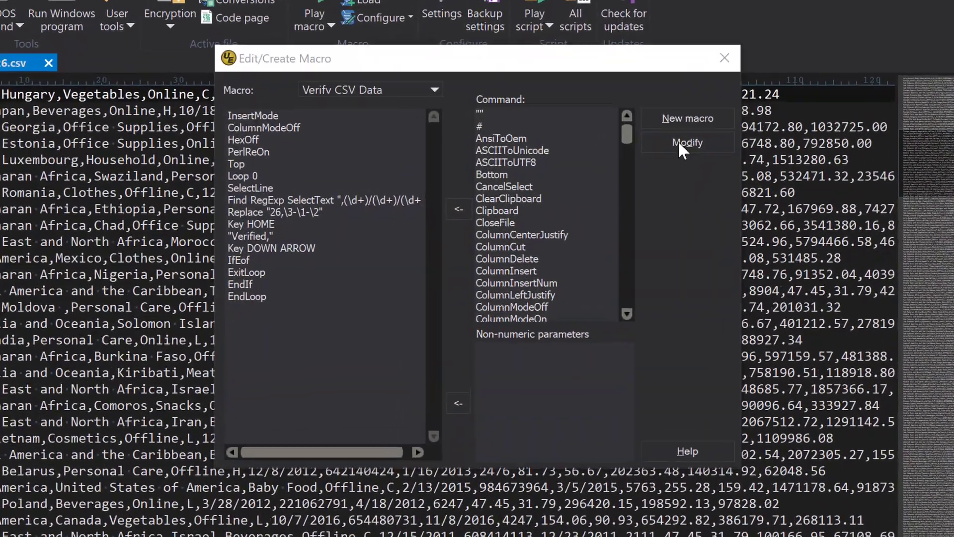
click(730, 107)
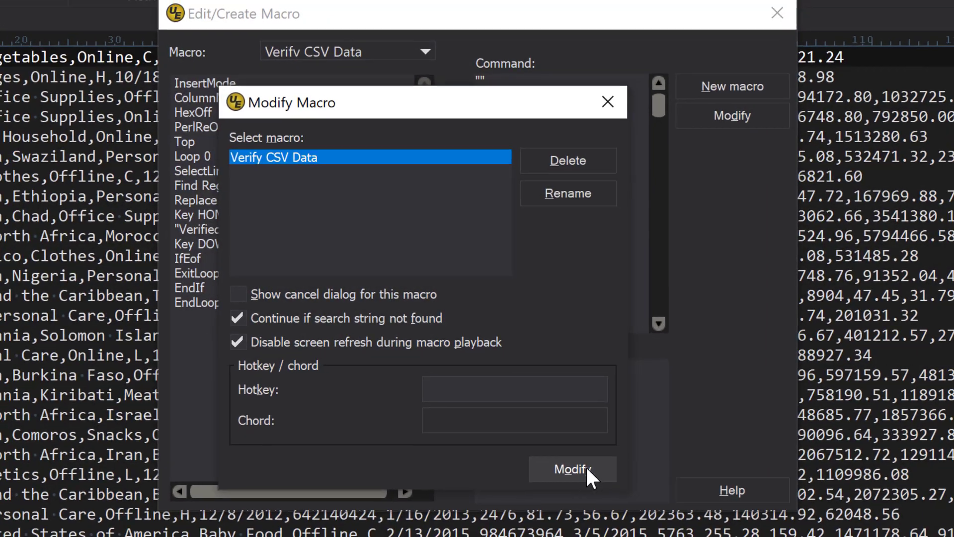
click(585, 466)
click(683, 90)
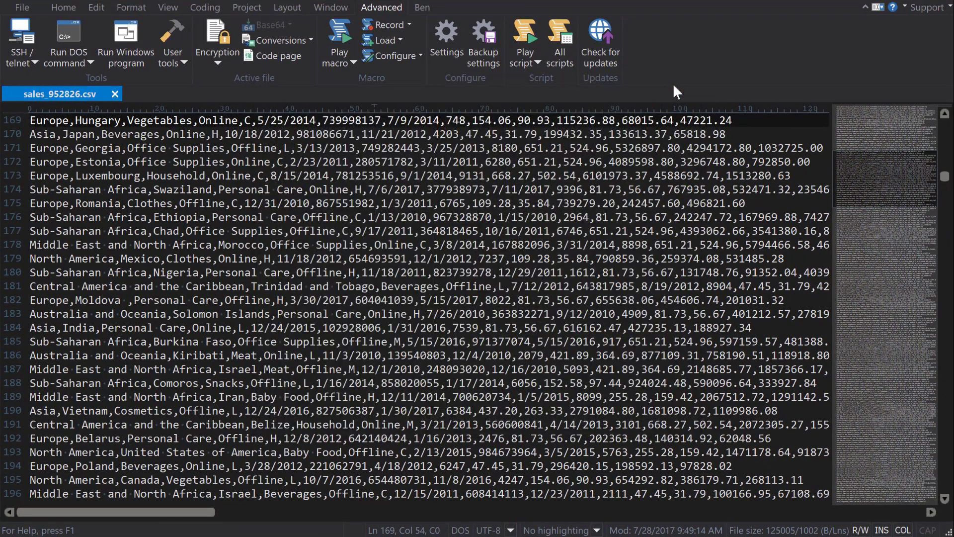
click(339, 44)
click(219, 243)
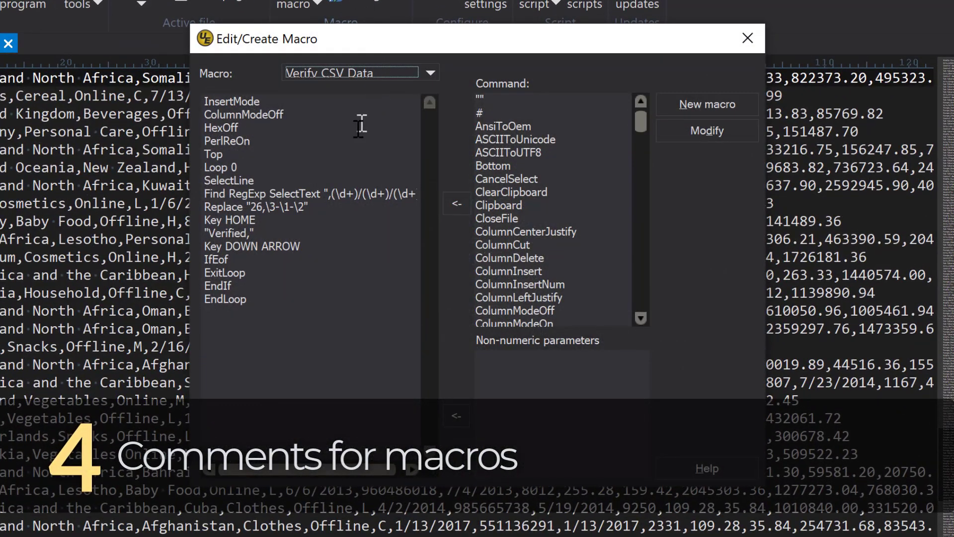
Step: Add new comment lines after Loop 0 and Top in the Verify CSV Data macro
click(342, 167)
key(Return)
text(# Select current line)
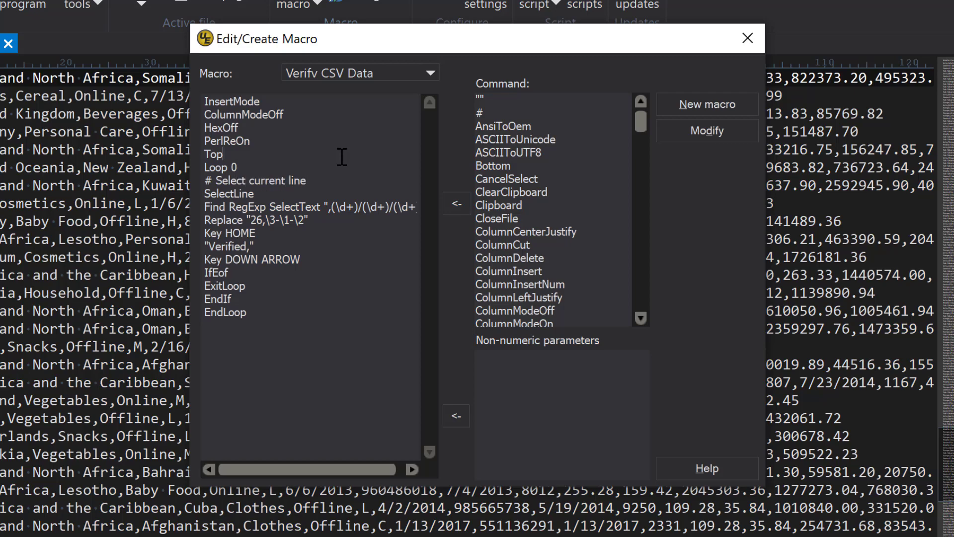
key(Return)
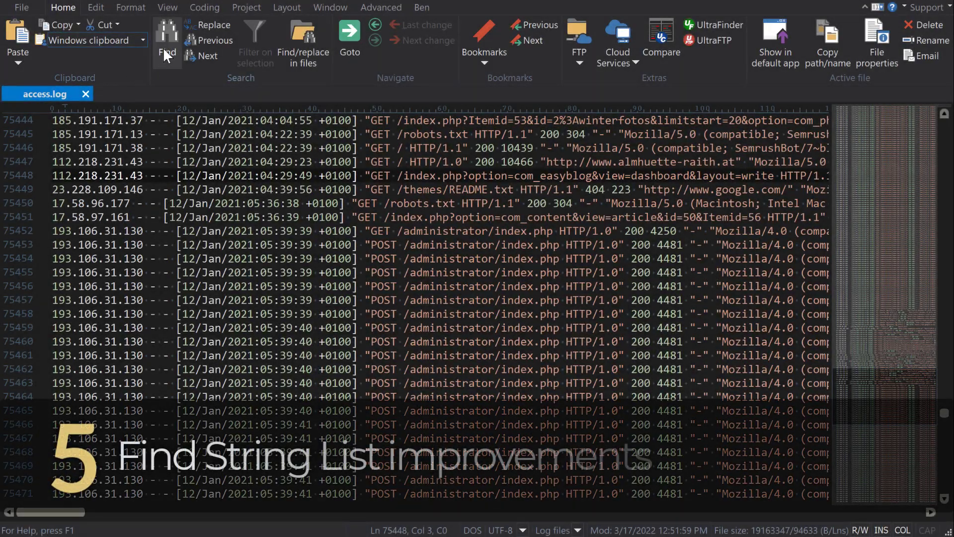
text(404)
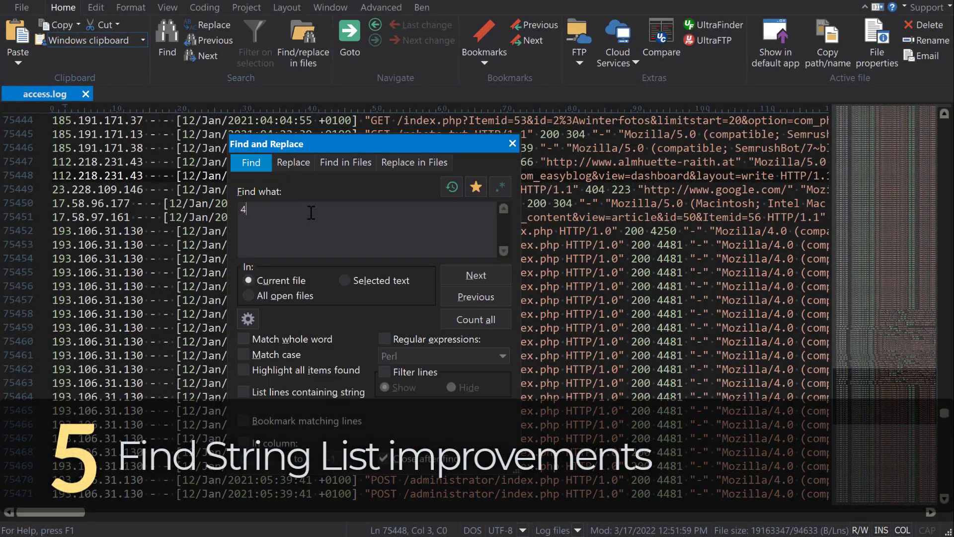
Step: List all access.log lines containing 404 and jump to result line 76108
click(244, 391)
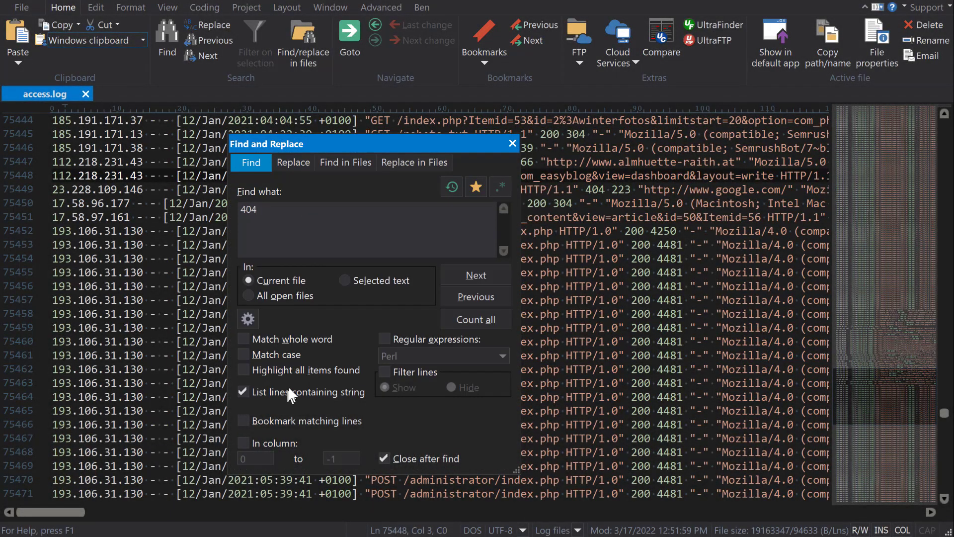
click(476, 275)
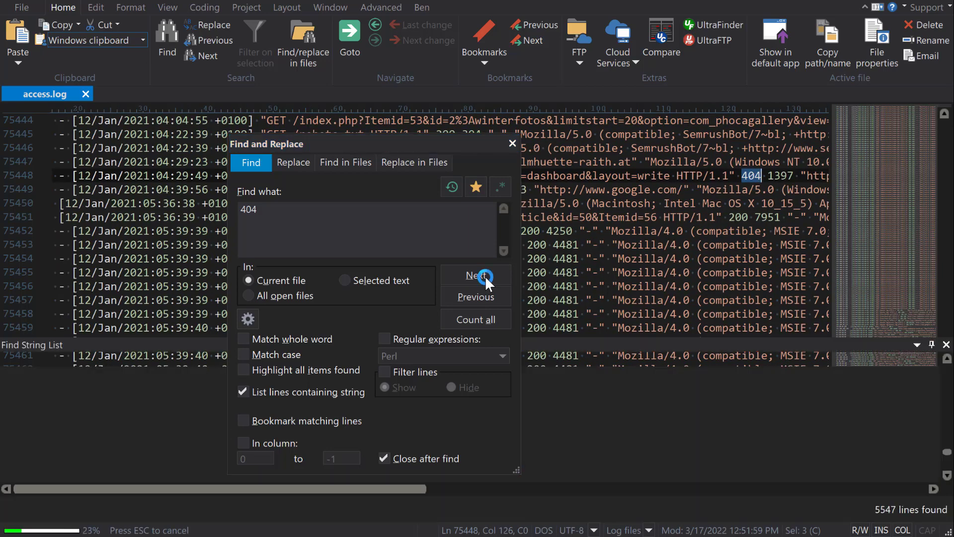
scroll(429, 409, down, 3)
scroll(430, 409, down, 5)
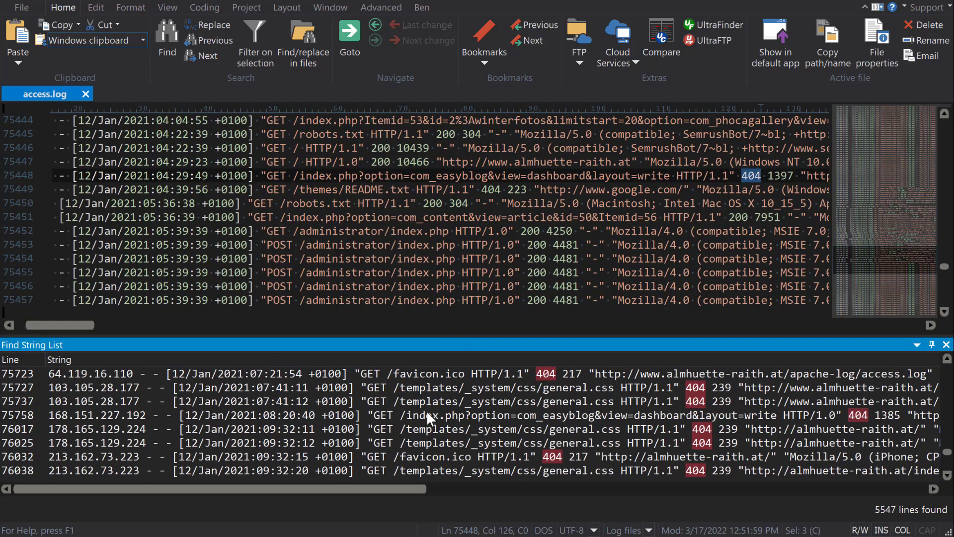
scroll(426, 410, down, 5)
double_click(268, 414)
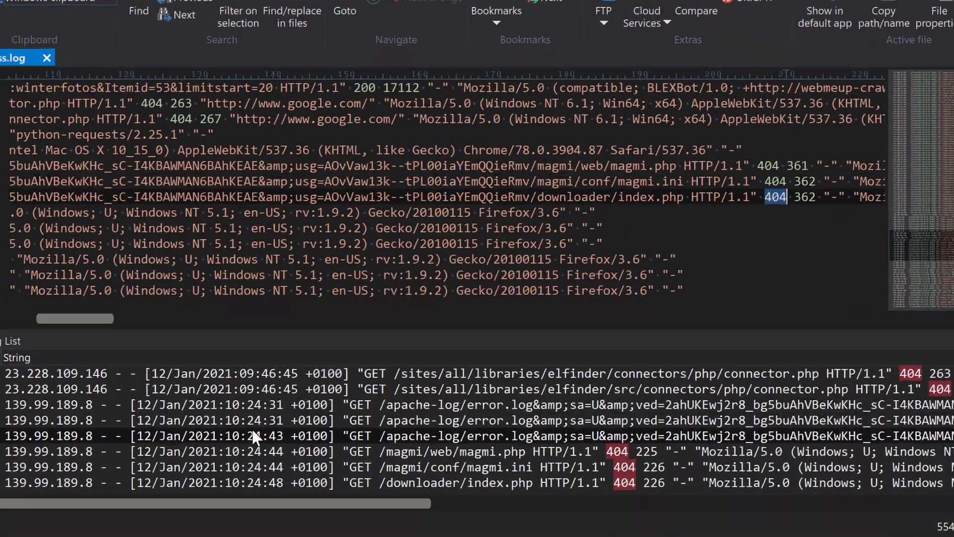
Step: Delete the text spanning lines 76107 to 76109
right_click(268, 442)
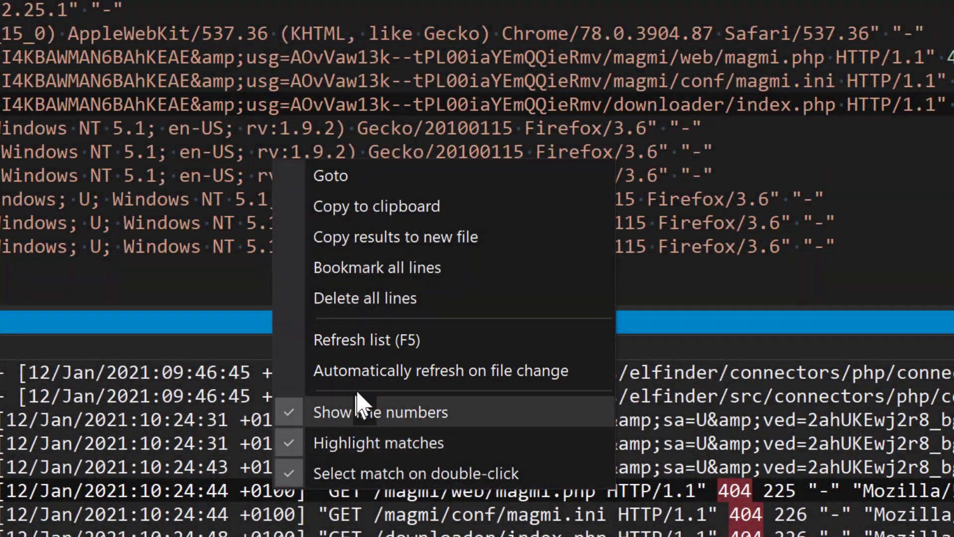
key(Escape)
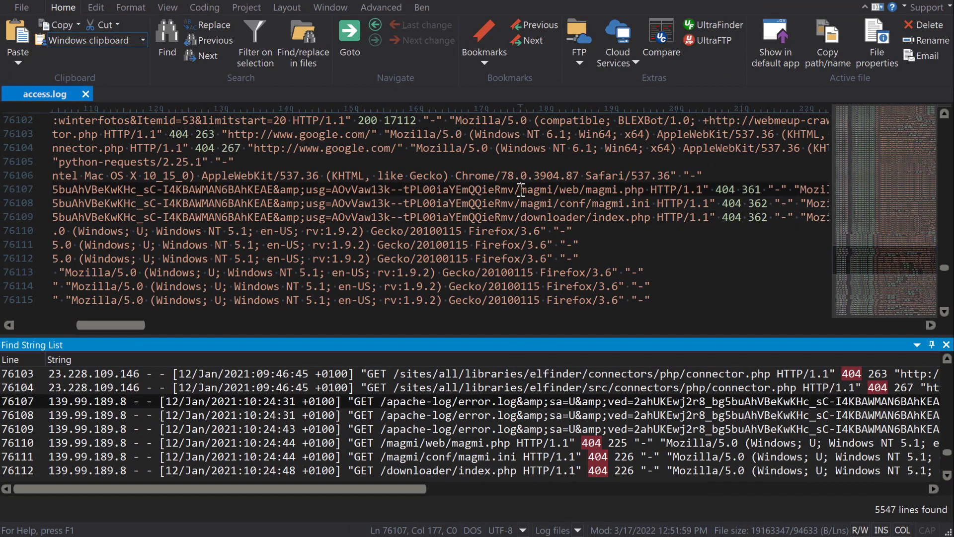
drag(518, 189, 519, 218)
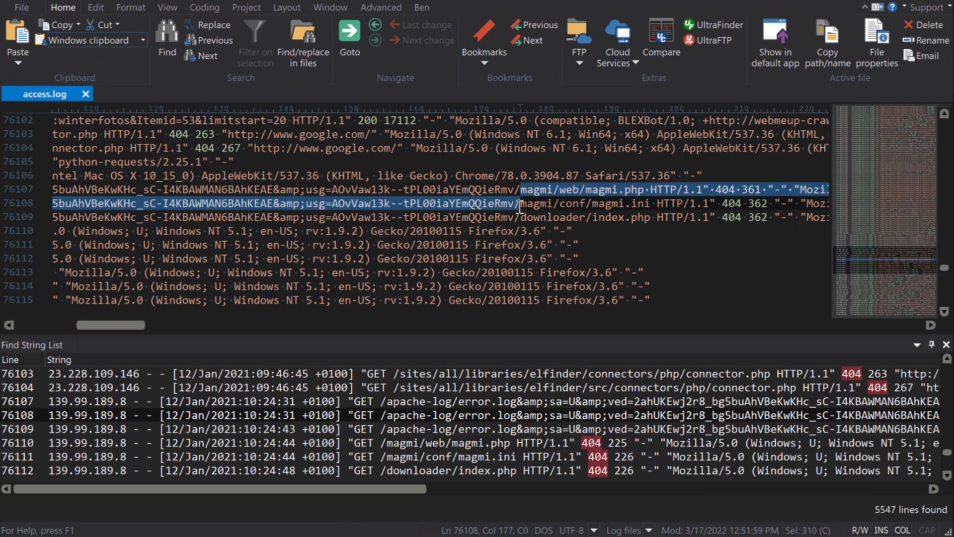
key(Delete)
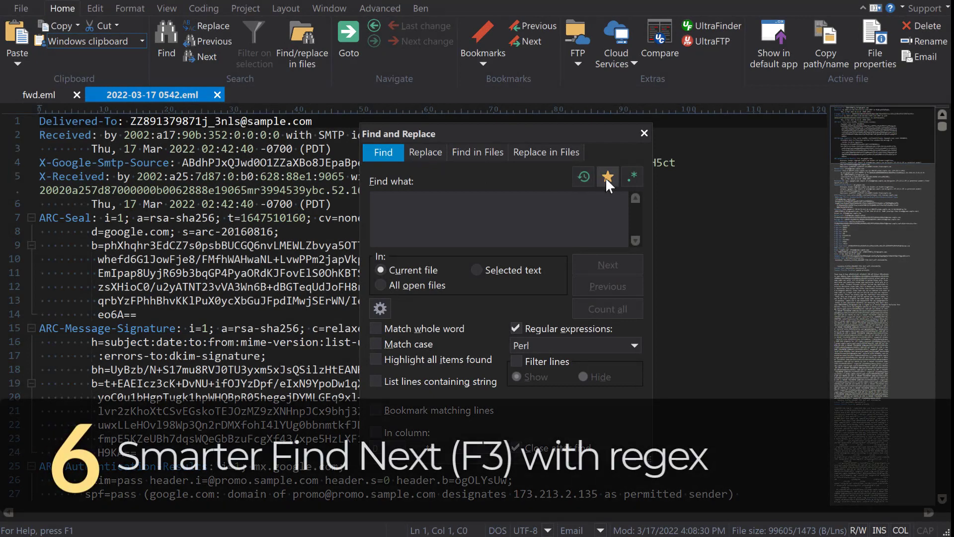
Step: Load the saved email-address regex and step through its first four matches
click(607, 176)
click(790, 215)
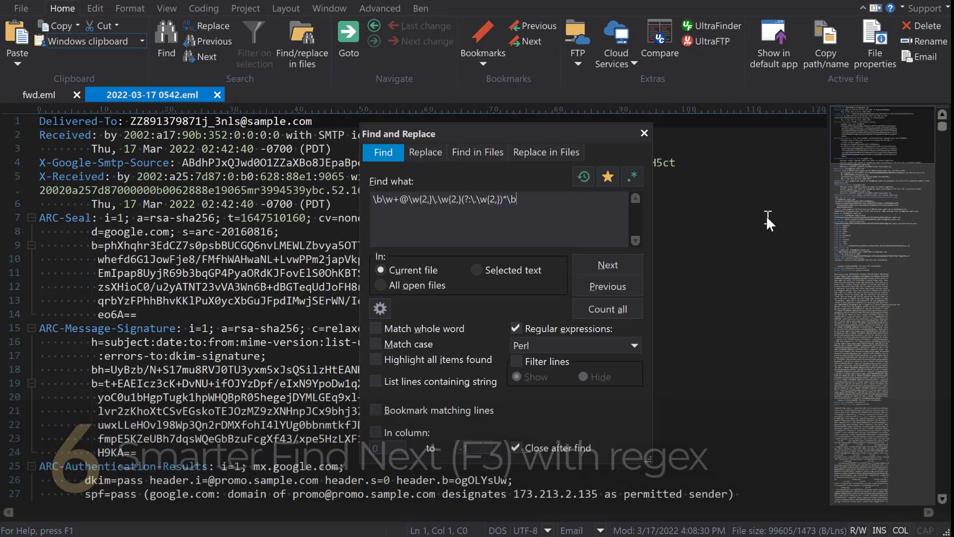
click(625, 266)
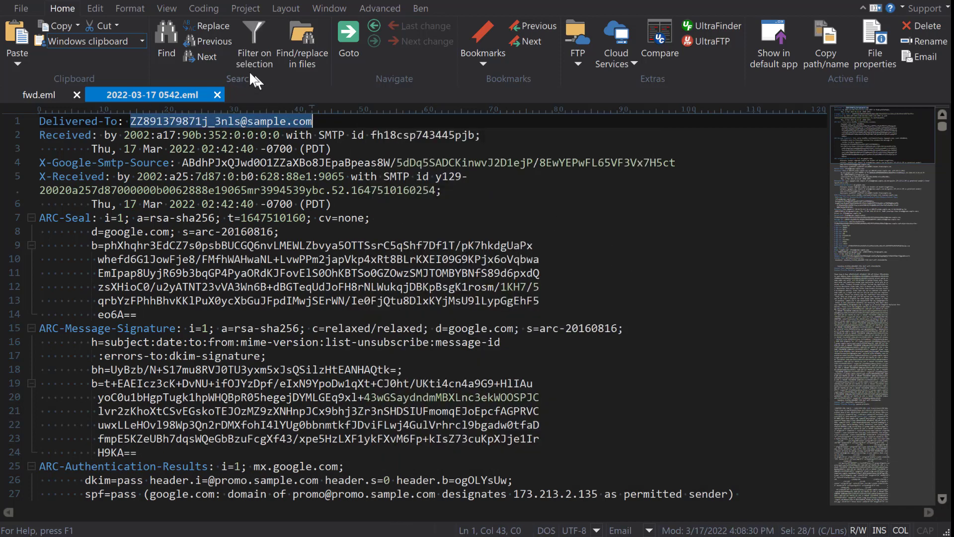
click(204, 53)
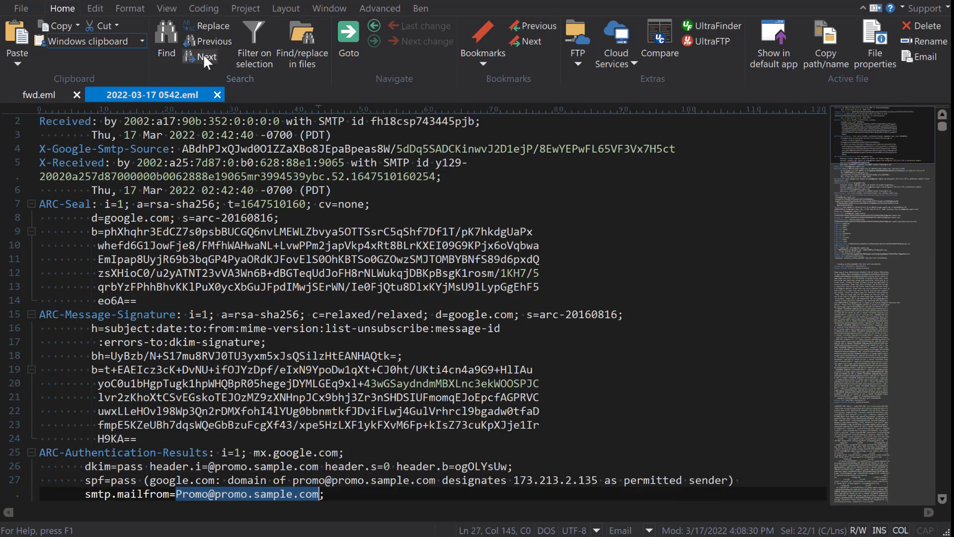
click(204, 54)
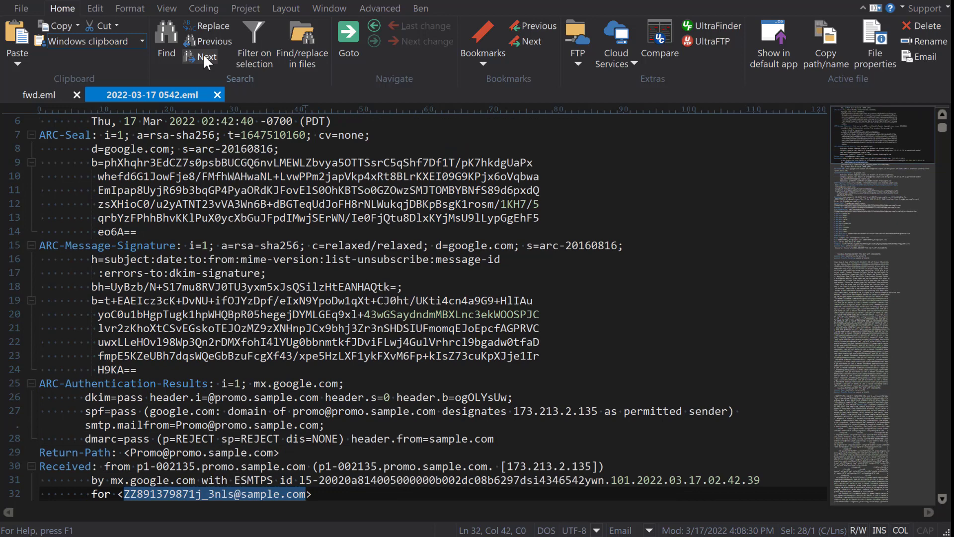
click(203, 55)
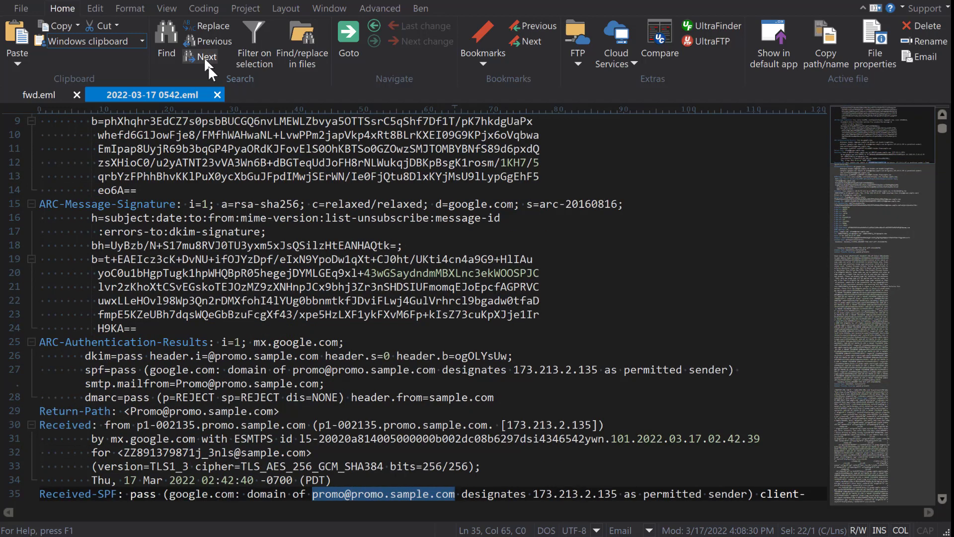
Step: Select ARC- on line 25 and step through its occurrences with Find Next
drag(41, 341, 66, 341)
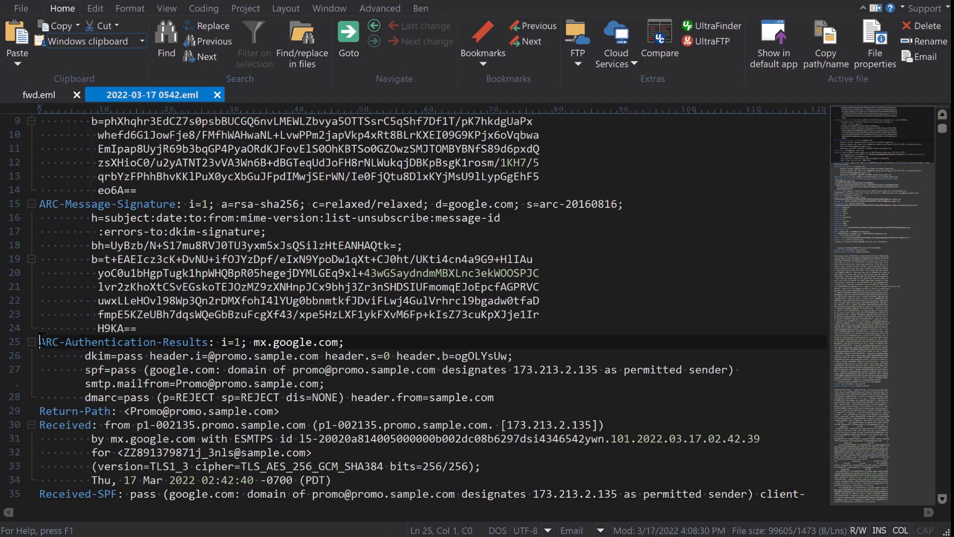
click(197, 56)
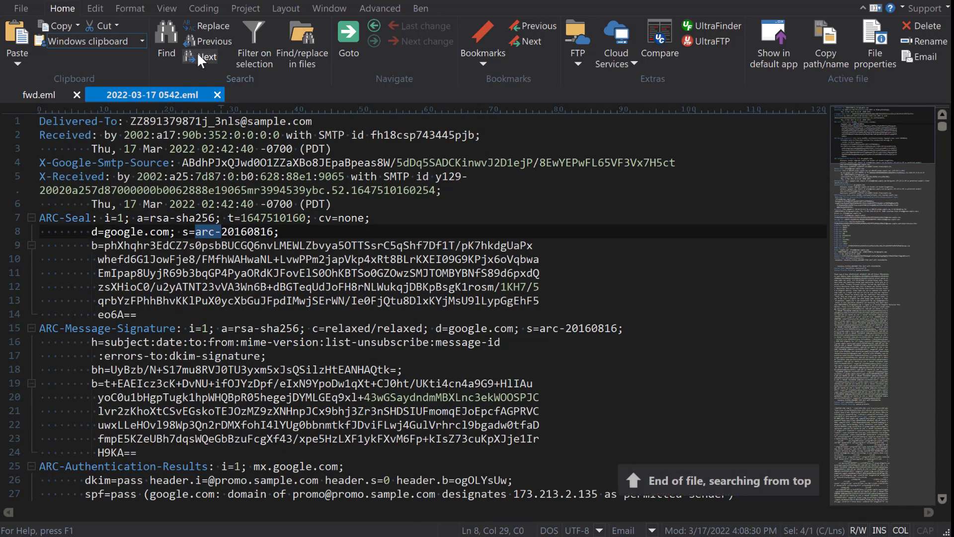
click(198, 54)
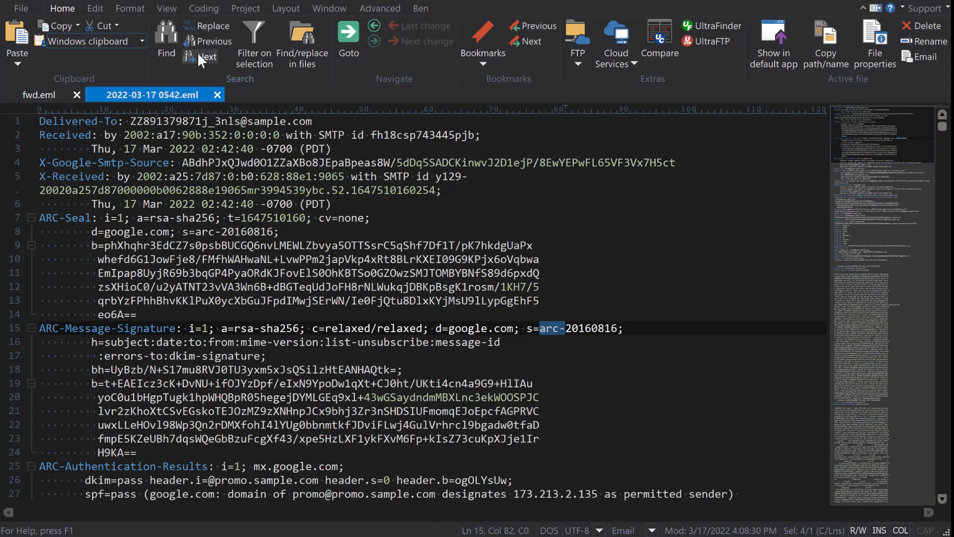
click(198, 54)
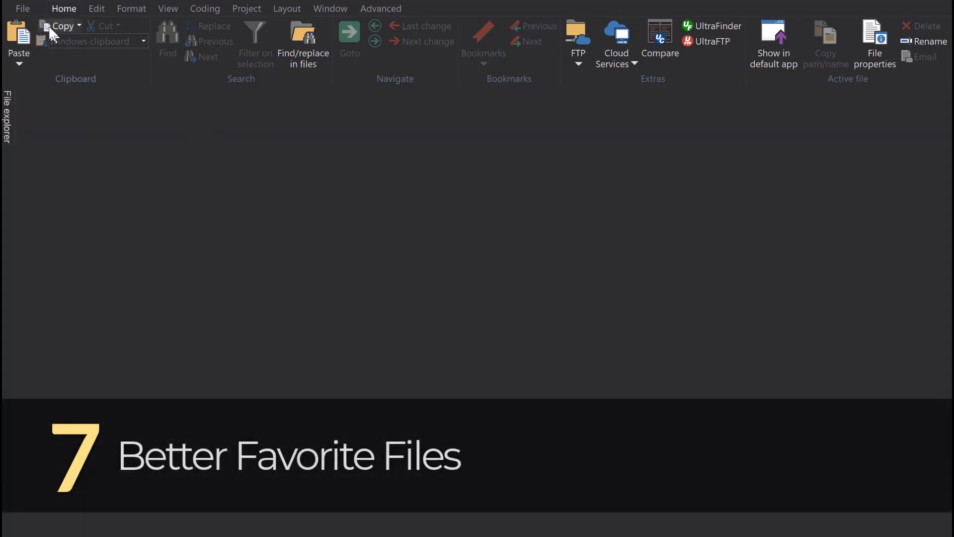
Step: Open File > Favorite Files, toggle the Name sort, then sort by Path descending
click(22, 8)
click(83, 94)
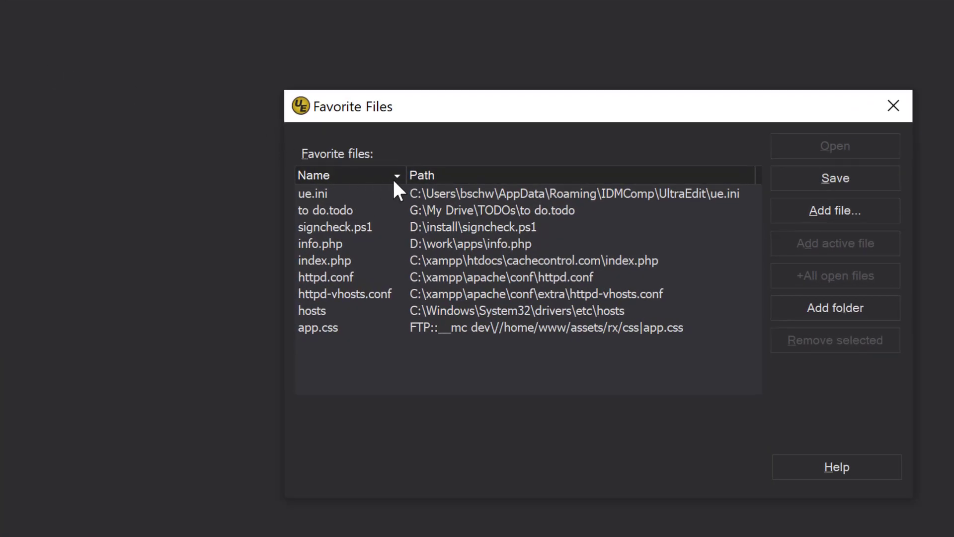
click(387, 178)
click(388, 178)
click(489, 177)
click(489, 176)
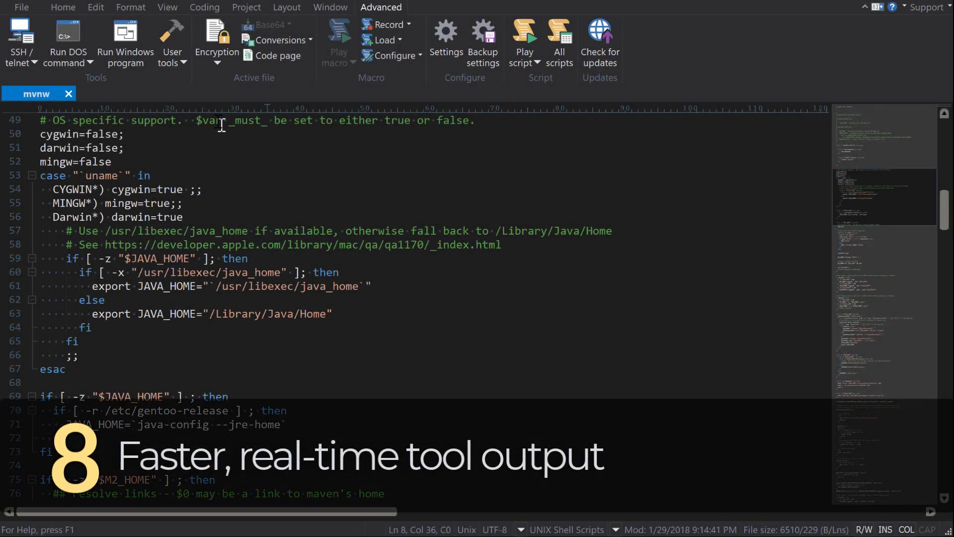
Step: Run the Get dir recursive user tool from the Advanced tab
click(179, 68)
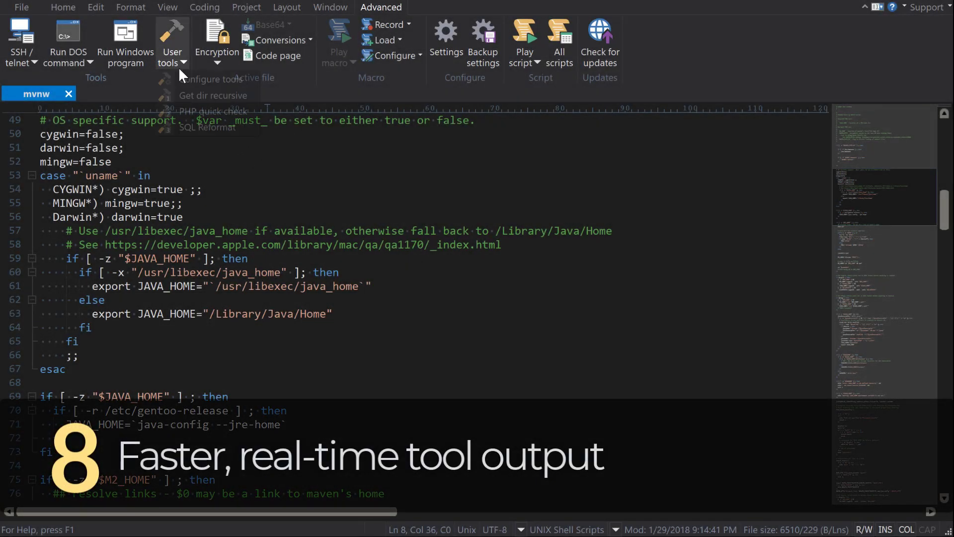
click(198, 93)
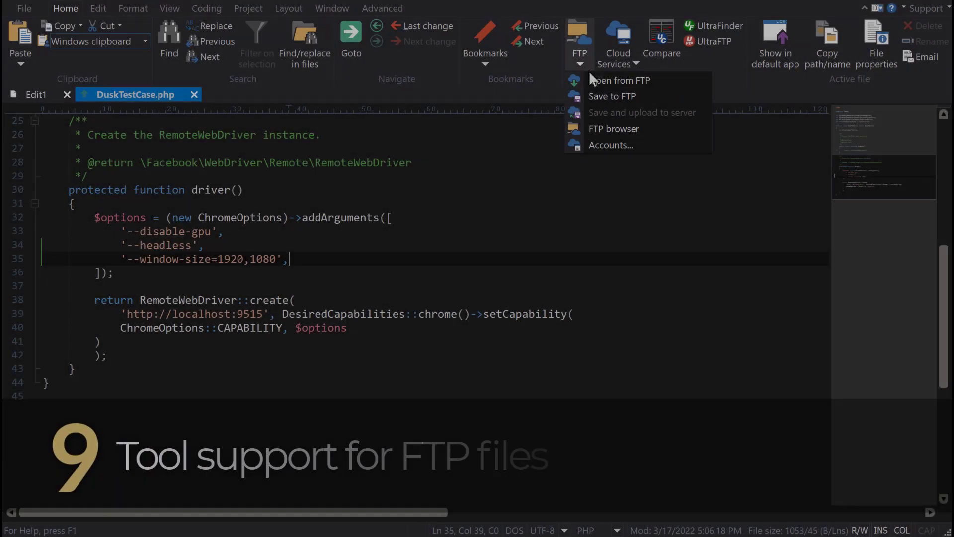
Step: Open MainController.php from the FTP server's classes folder
click(588, 70)
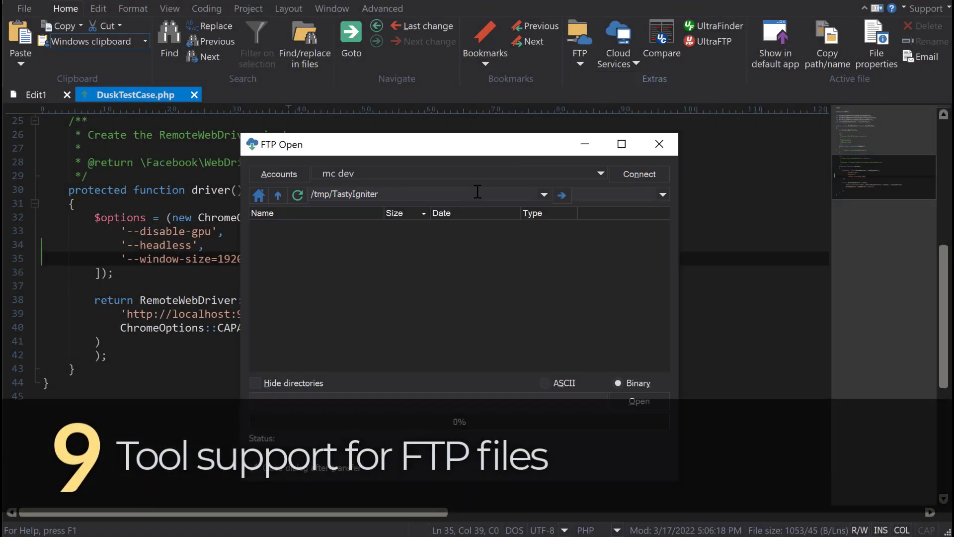
text(/app/main/classes)
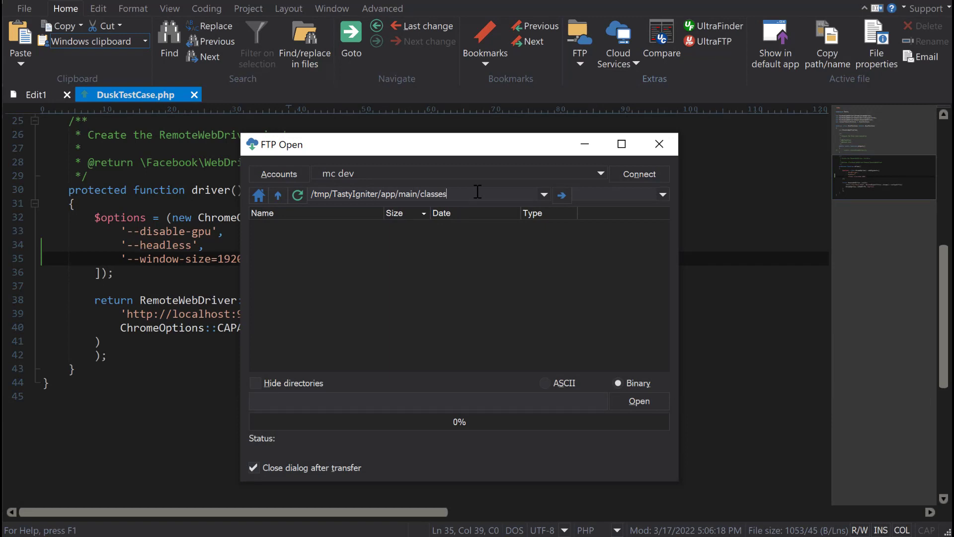
key(Return)
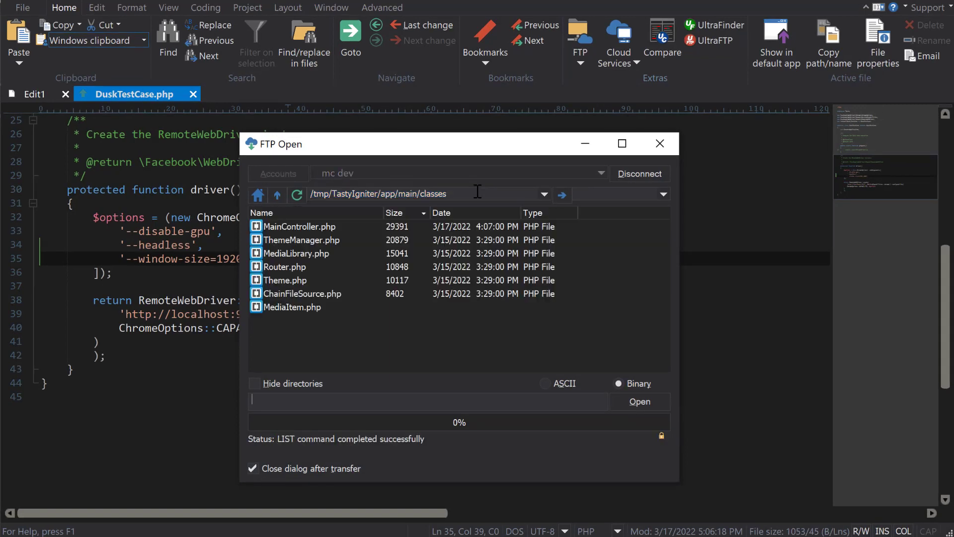
click(299, 226)
click(640, 401)
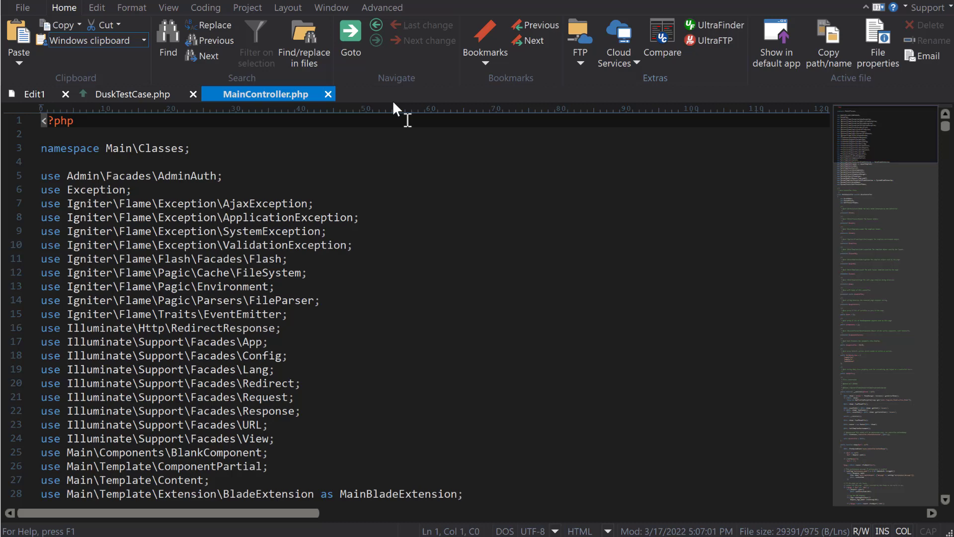
Step: Run the PHP quick check user tool and jump to the reported parse error line
click(377, 7)
click(173, 61)
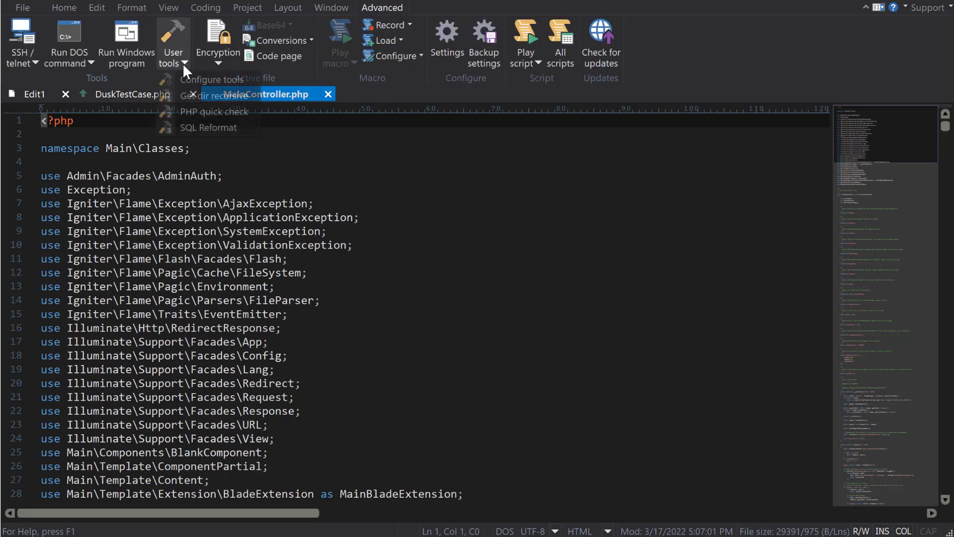
click(213, 110)
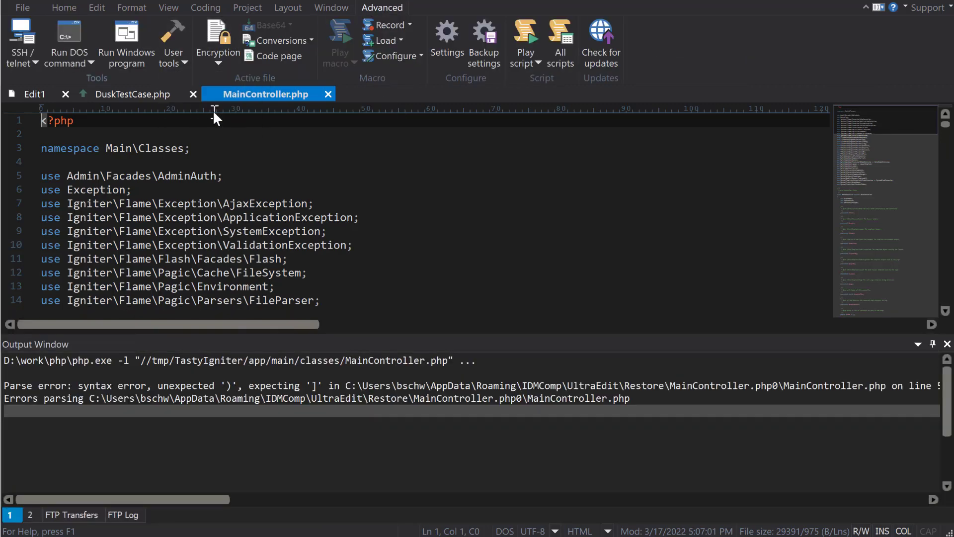
double_click(287, 386)
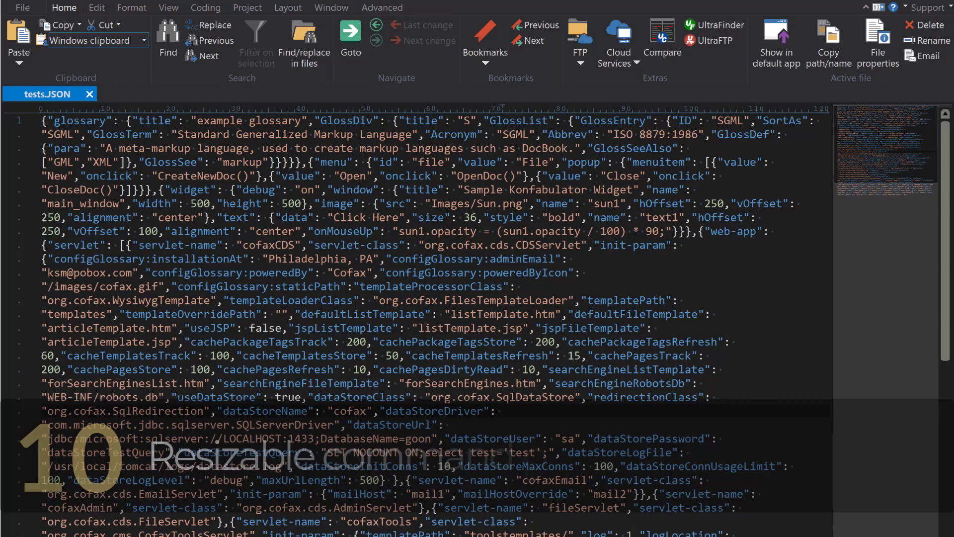
Step: Enlarge the command palette and run Reformat JSON on tests.JSON
key(ctrl+shift+p)
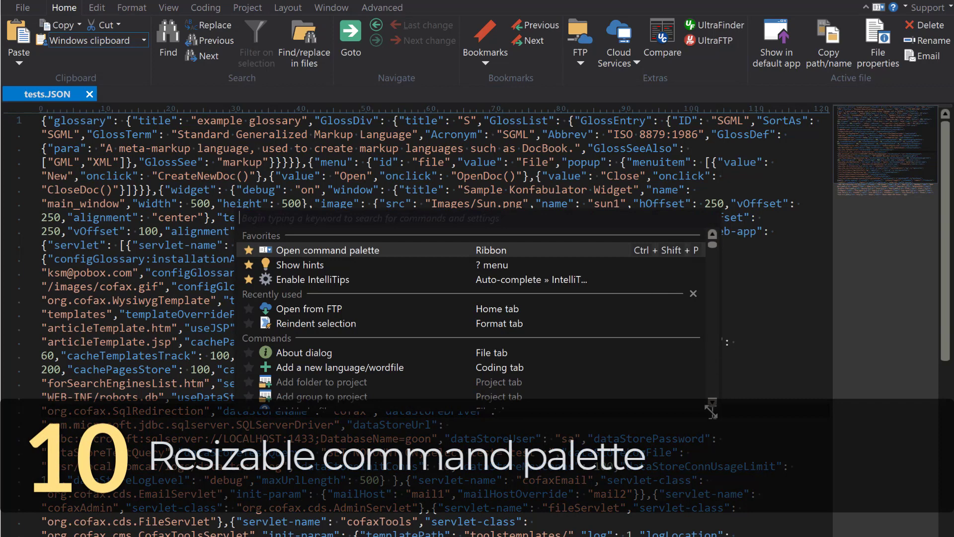
drag(713, 410, 855, 481)
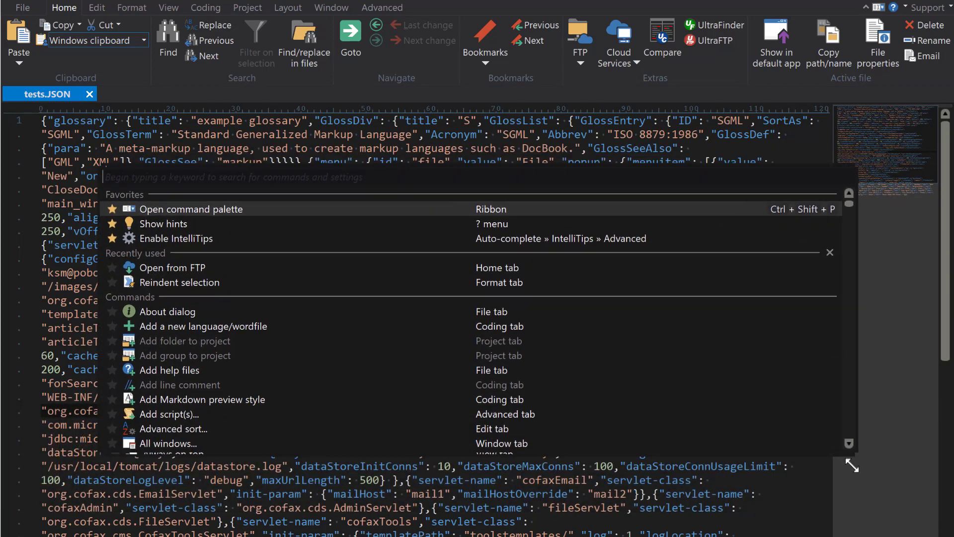
text(reform)
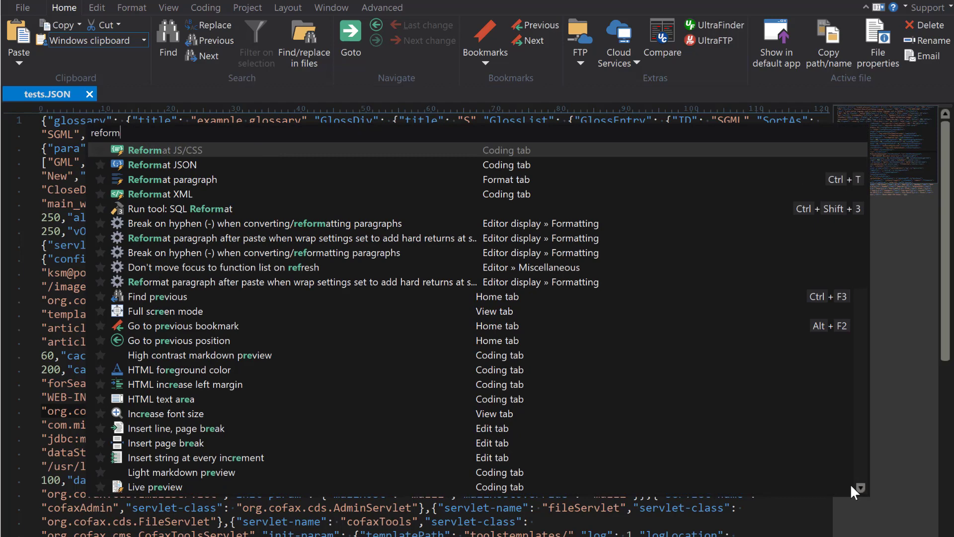
key(Down)
key(Return)
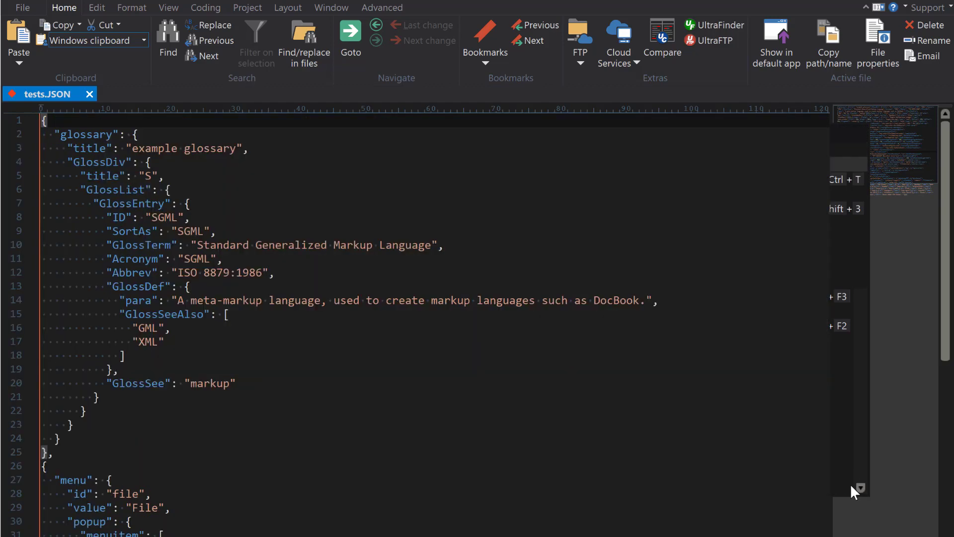
key(ctrl+shift+p)
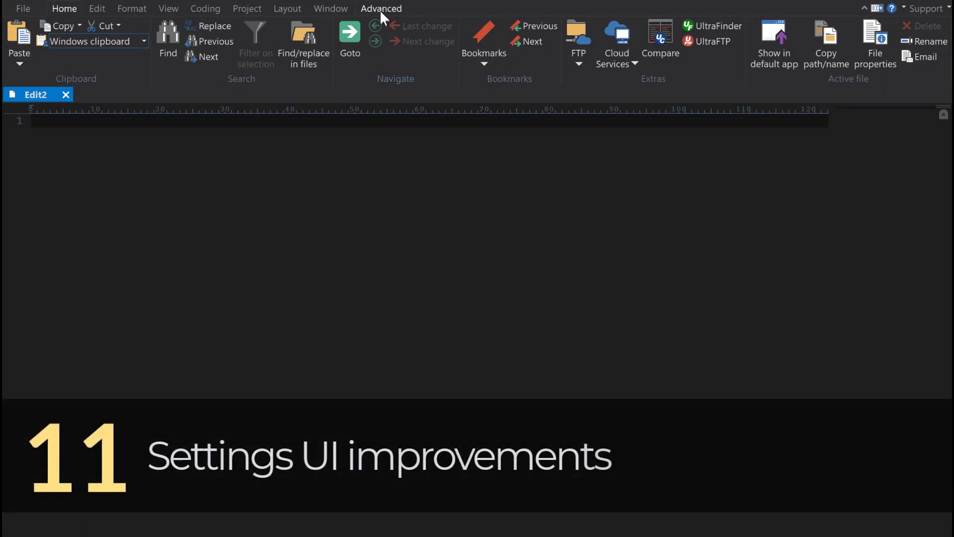
Step: Open Advanced Settings, enlarge the Configuration dialog, move it up-left, and widen its category list
click(379, 9)
click(445, 34)
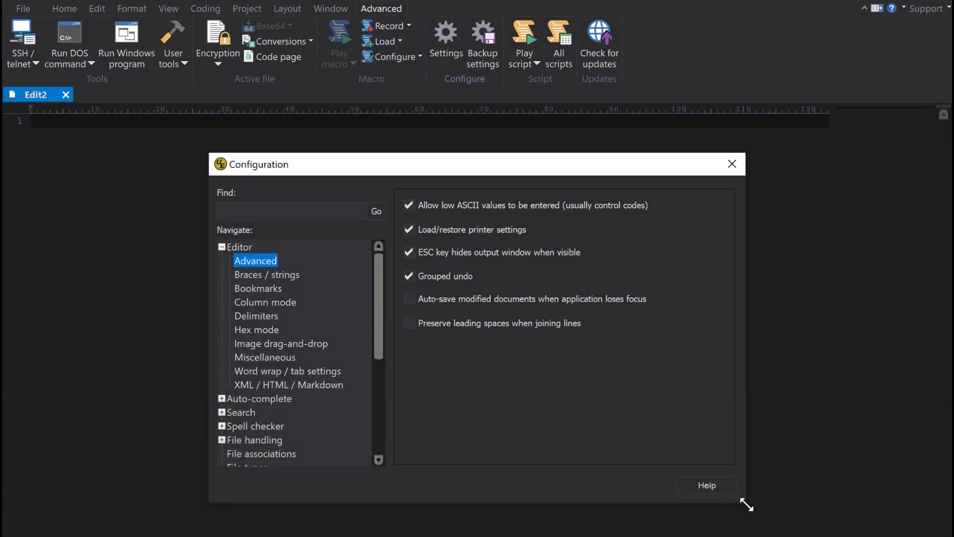
drag(747, 504, 928, 525)
drag(454, 165, 363, 109)
drag(300, 212, 366, 209)
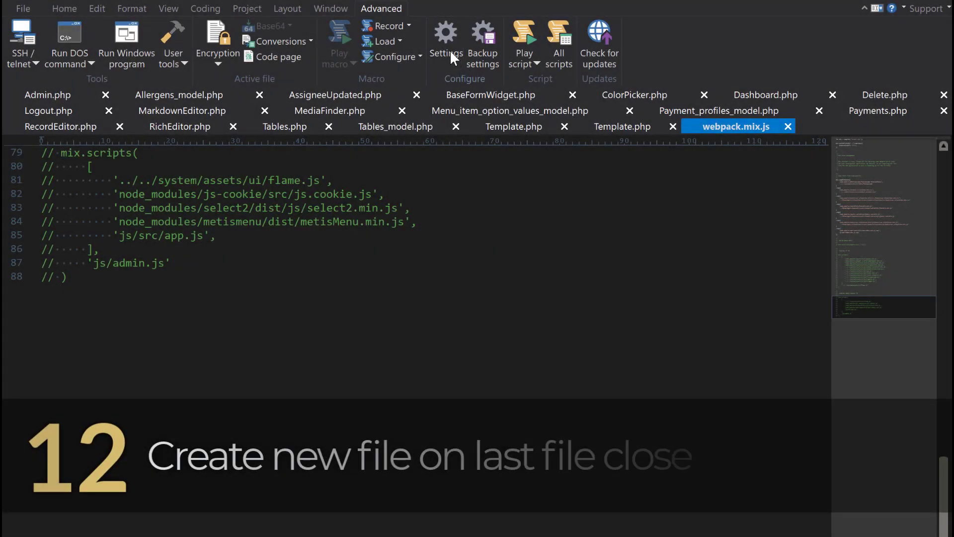
click(450, 50)
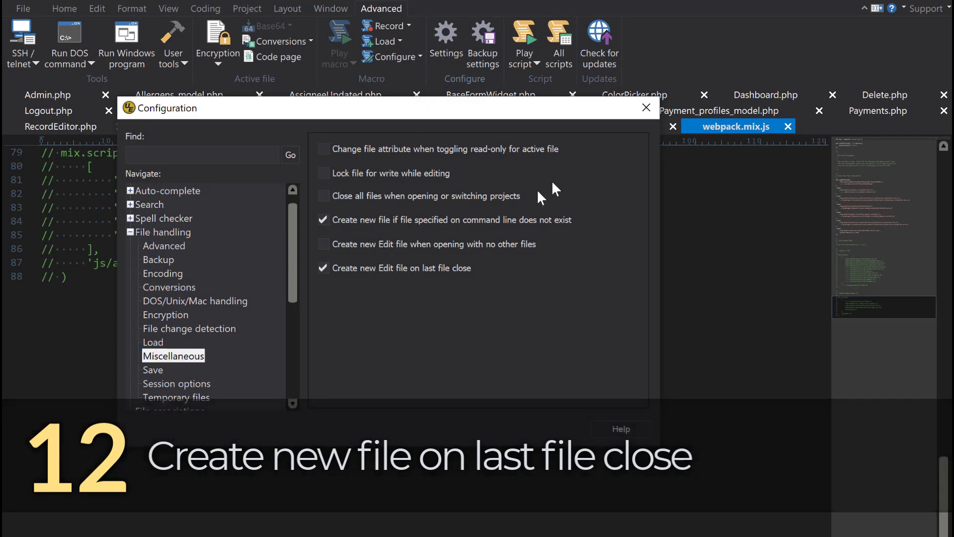
Step: Close the Configuration dialog and all open PHP and JS files, leaving blank Edit3 open
click(646, 107)
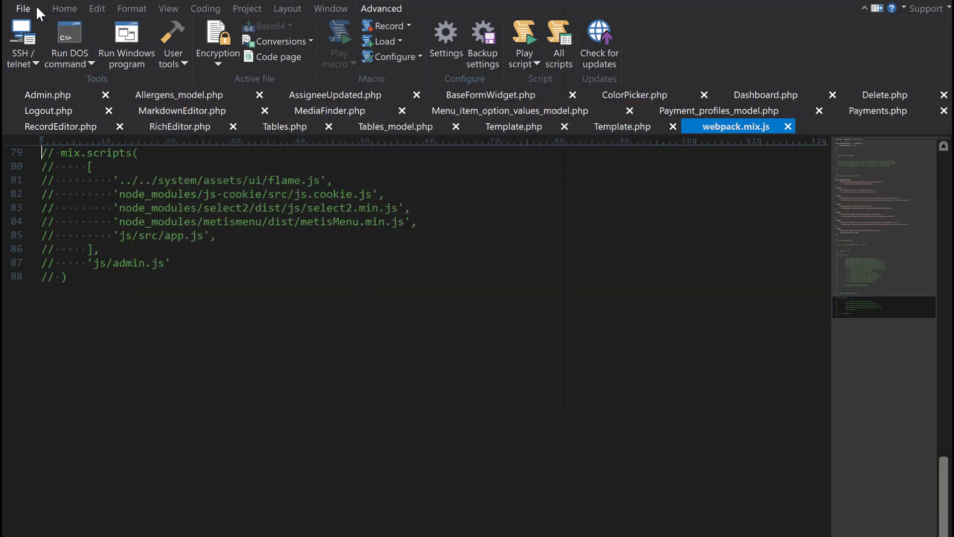
click(24, 8)
click(132, 417)
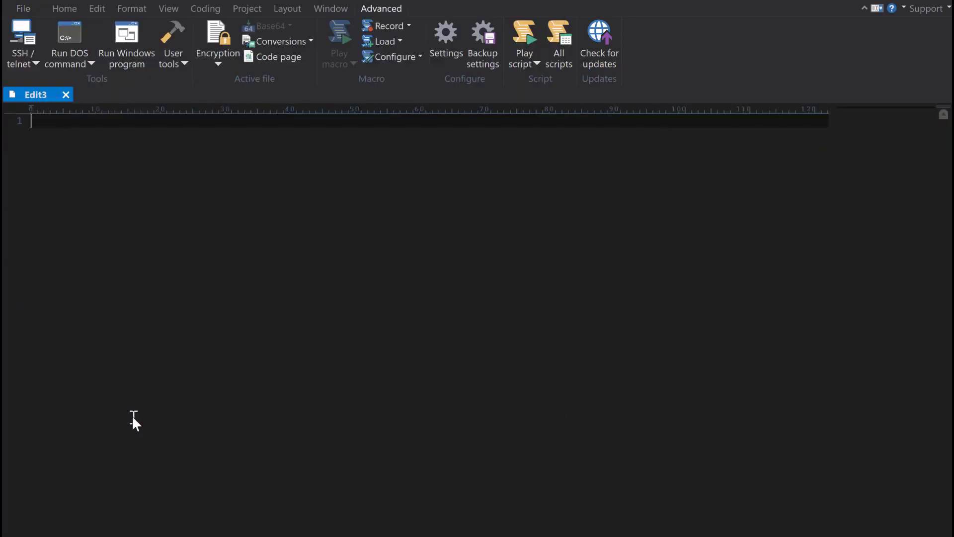